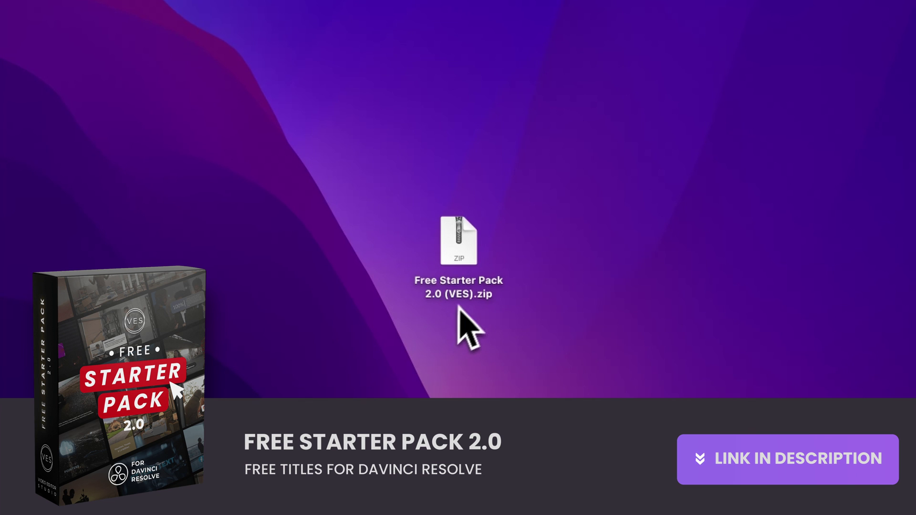
Extract the starter pack zip, open the extracted folder and preview its PDFs and DRFX bundle.
double_click(457, 254)
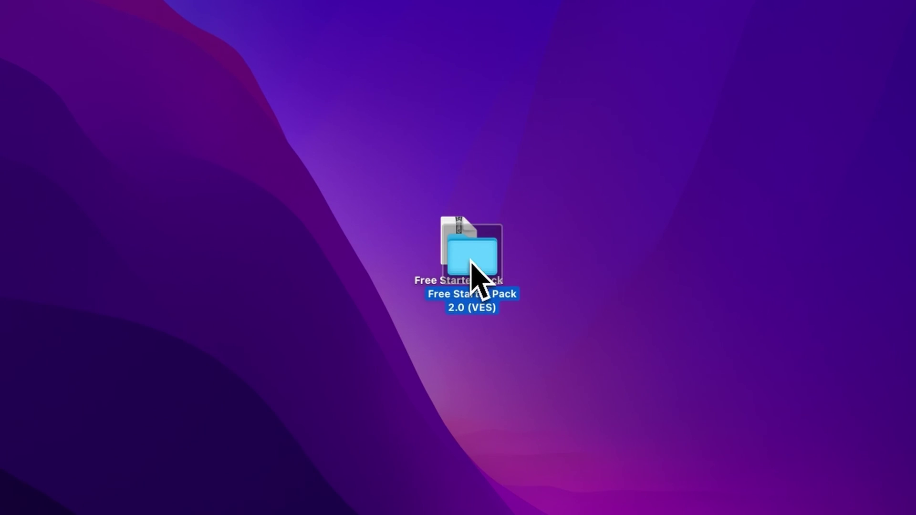
double_click(475, 263)
left_click(430, 173)
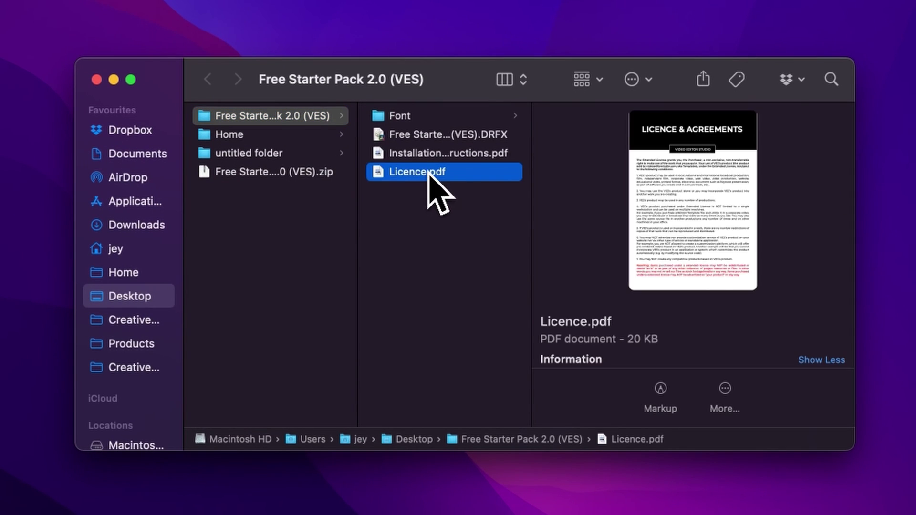
left_click(428, 153)
left_click(430, 135)
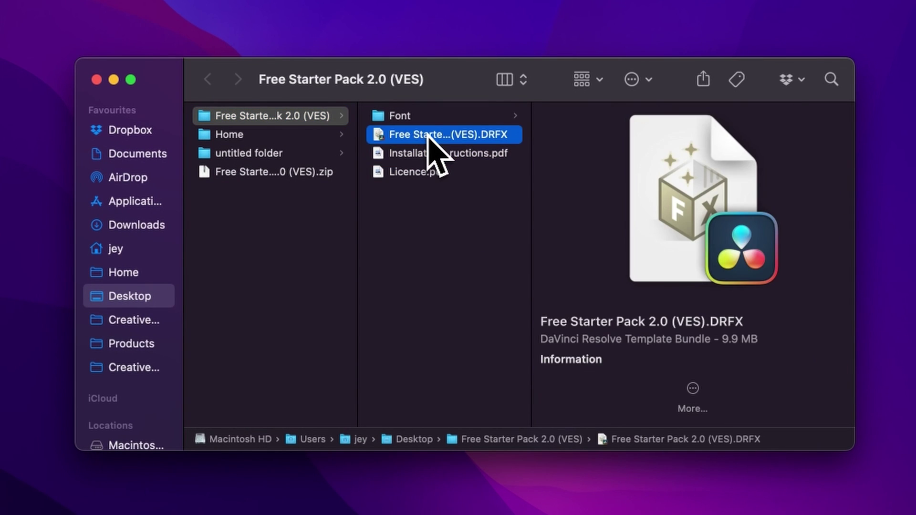
Open the Font folder and select all 66 font files, starting from BasementGrotesque-Black.
left_click(428, 117)
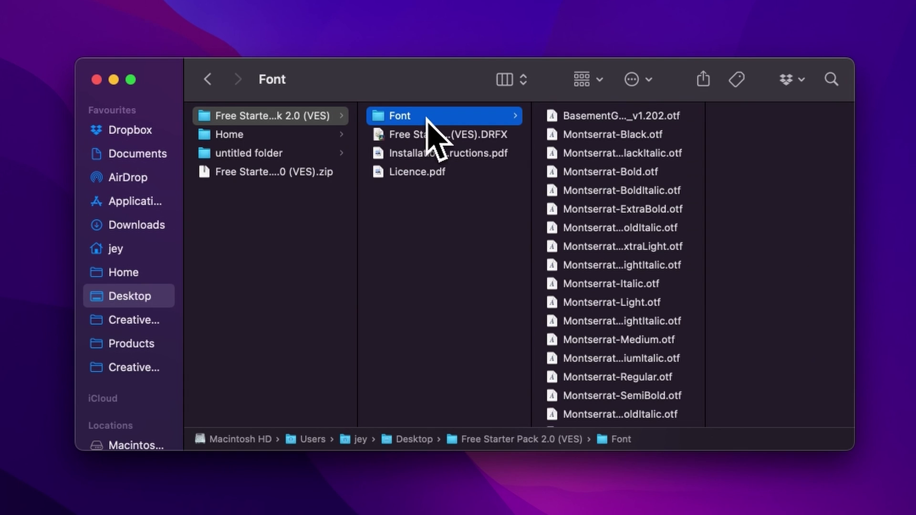
left_click(593, 118)
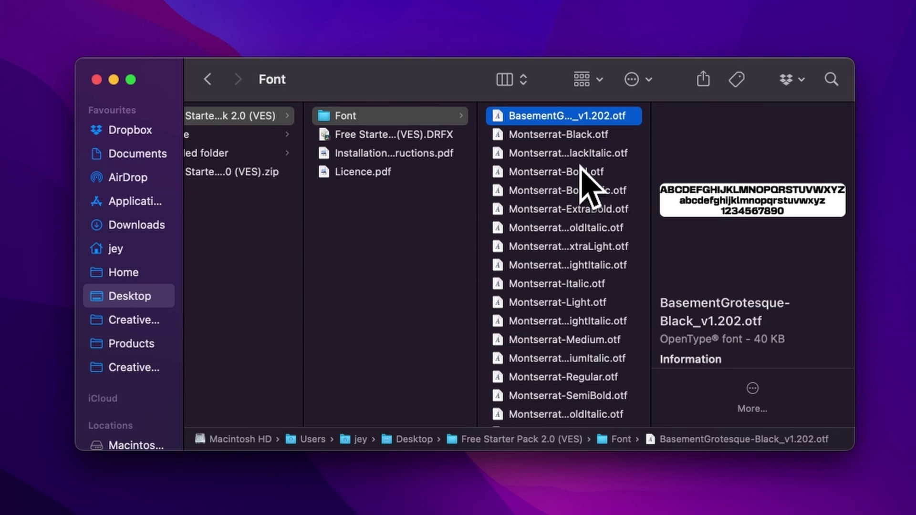
scroll(580, 165, "down", 10)
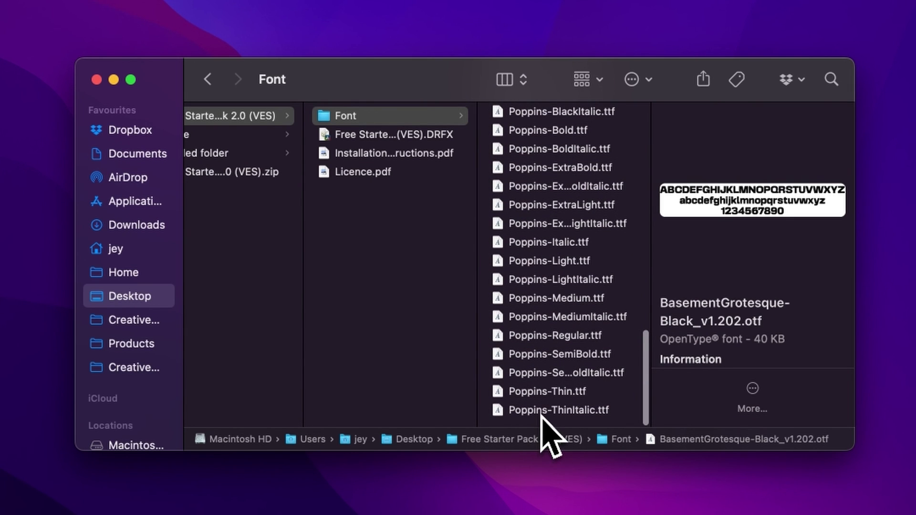
left_click(542, 411, "shift")
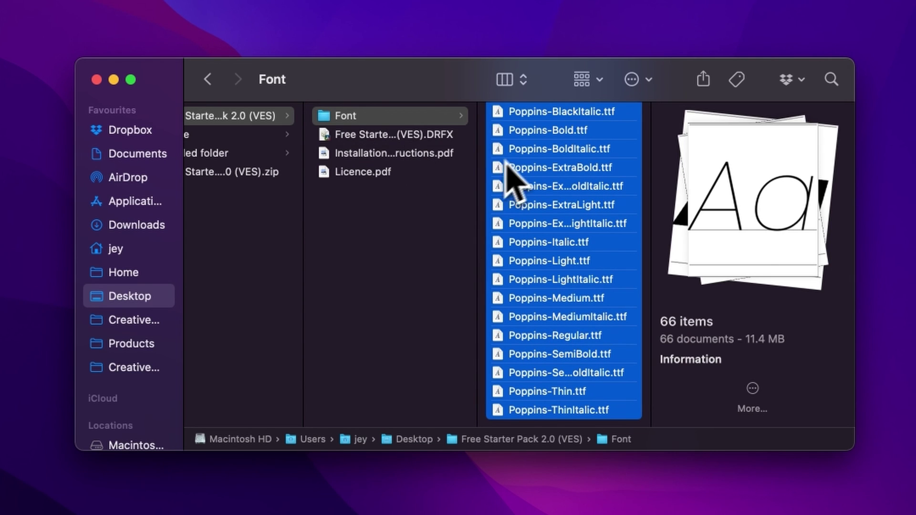
Install the Free Starter Pack 2.0 (VES).DRFX bundle, overwriting the existing one.
double_click(432, 136)
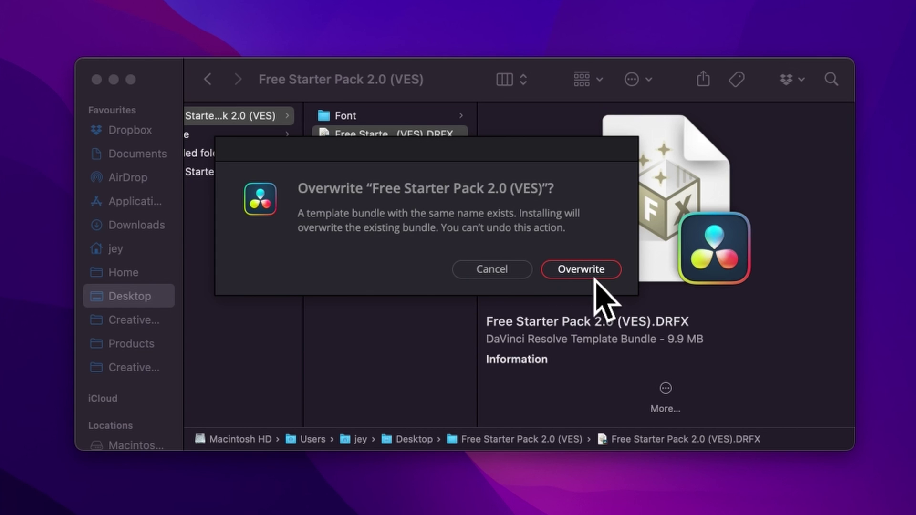
left_click(581, 269)
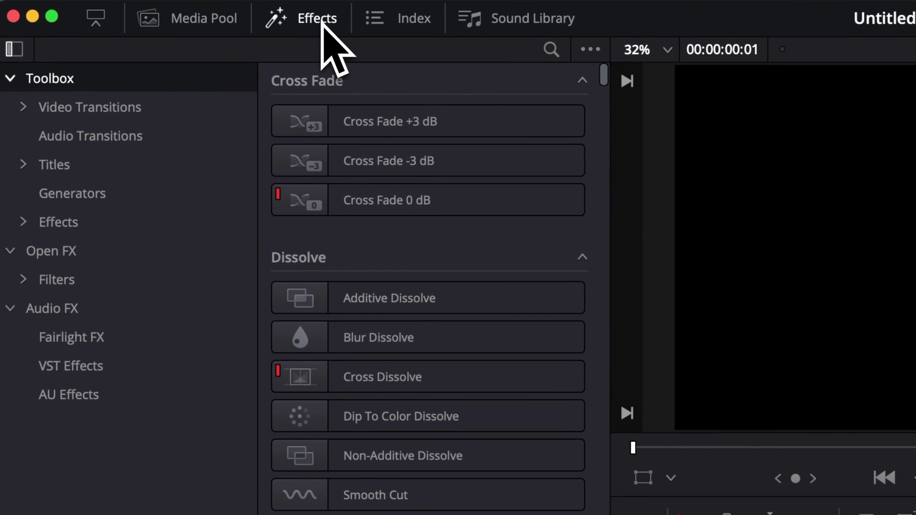
Drag RGB Text from Titles > Video Editor Studio > Free Starter Pack 2.0 > Styled Text onto Video 1.
left_click(25, 166)
left_click(36, 196)
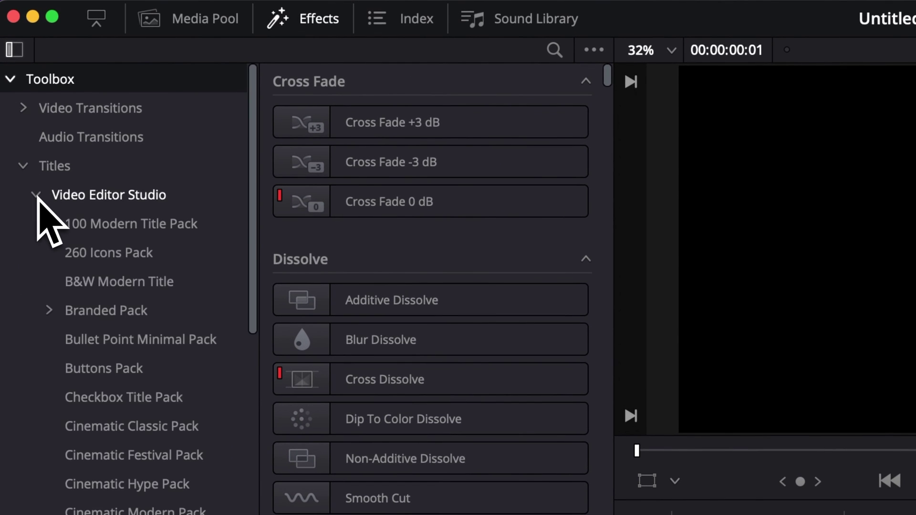
scroll(77, 425, "down", 10)
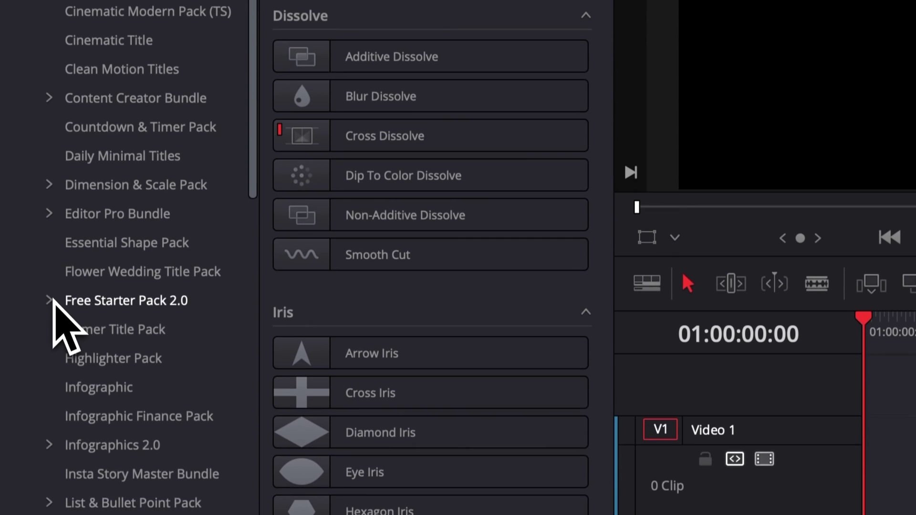
left_click(49, 300)
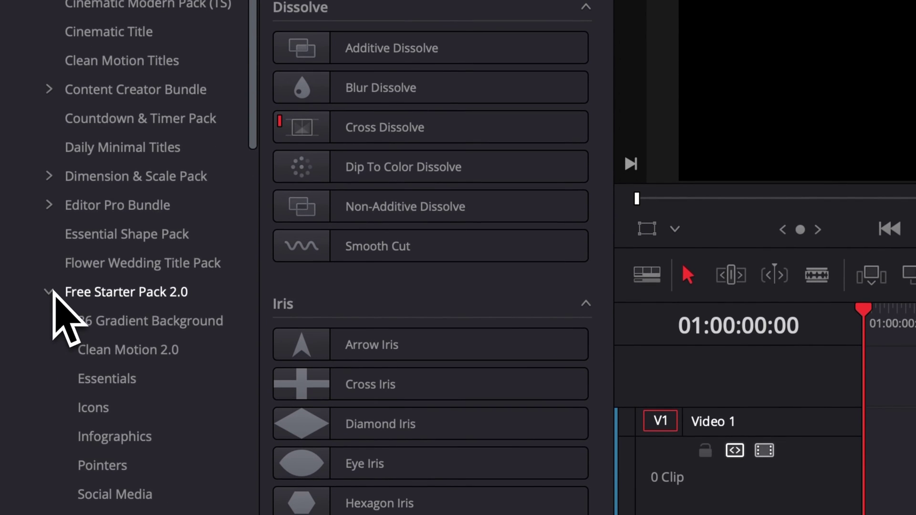
scroll(64, 296, "down", 3)
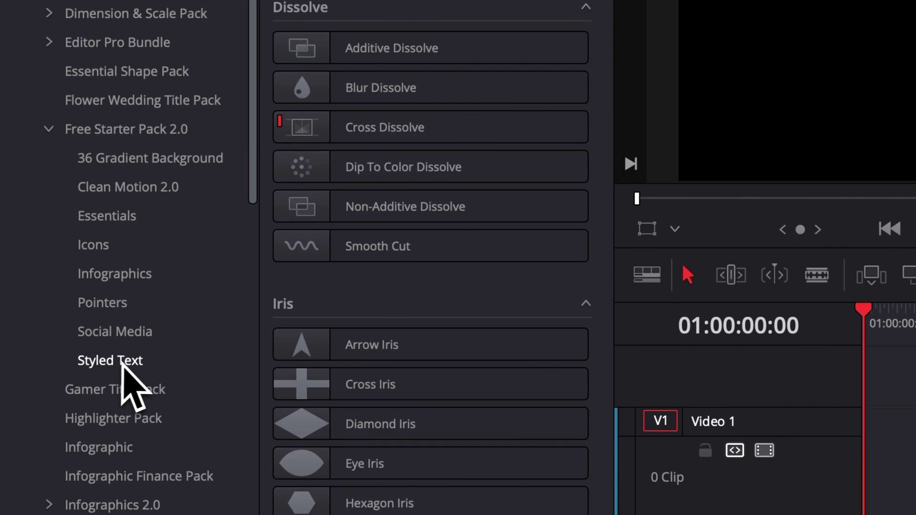
left_click(125, 363)
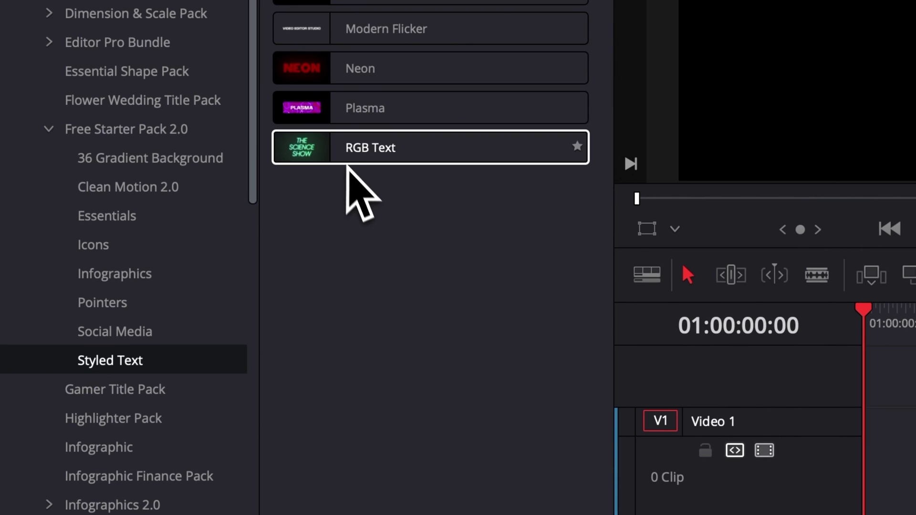
left_click(332, 153)
left_click_drag(333, 154, 871, 514)
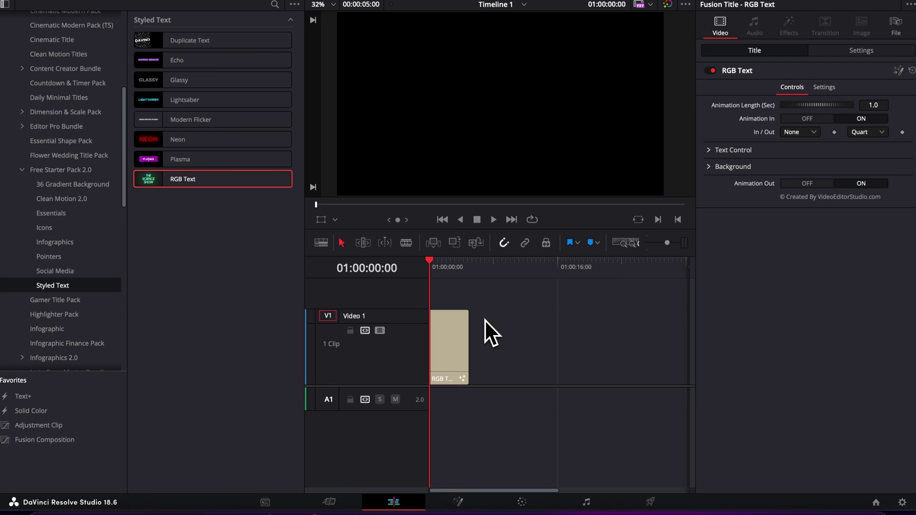
Play and stop the RGB Text title, then set Playback > Render Cache to Smart.
key("space")
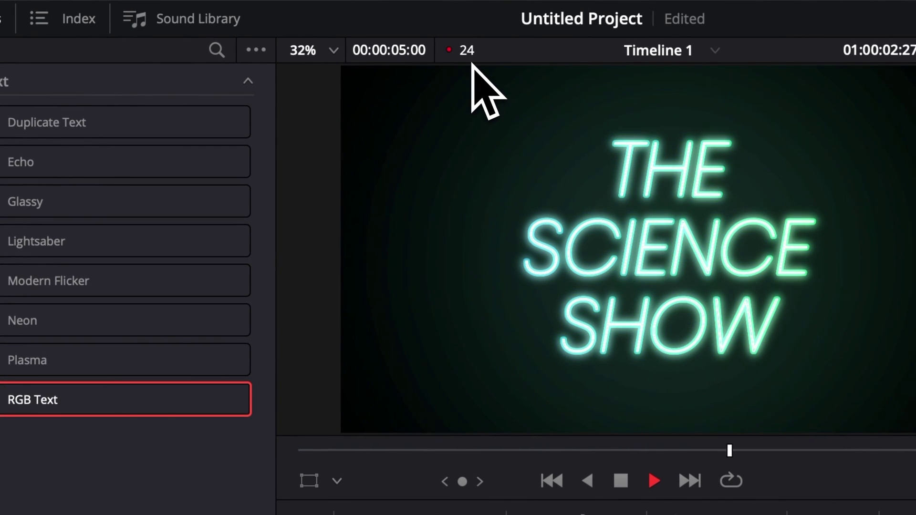
key("space")
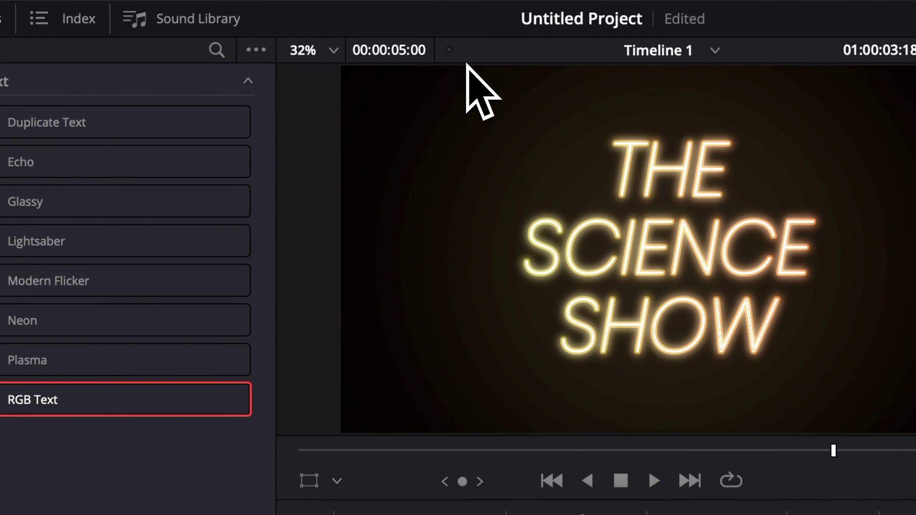
left_click(296, 19)
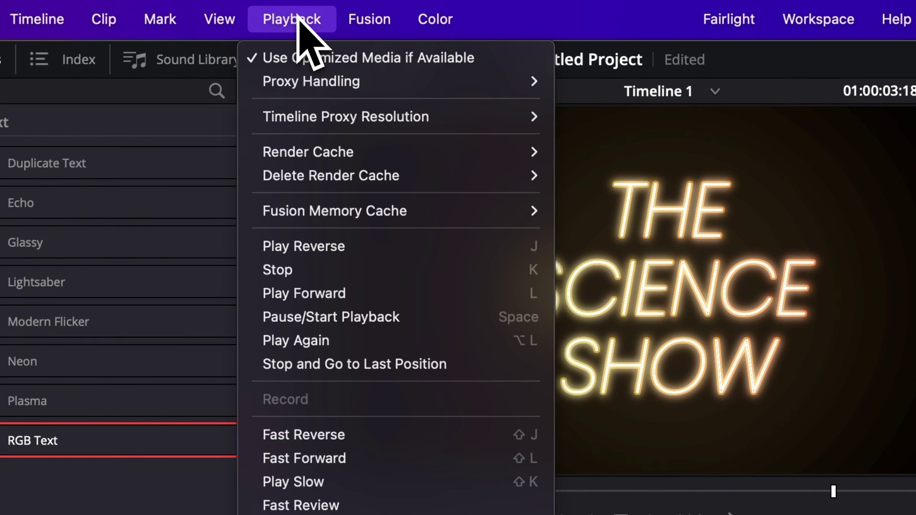
mouse_move(316, 153)
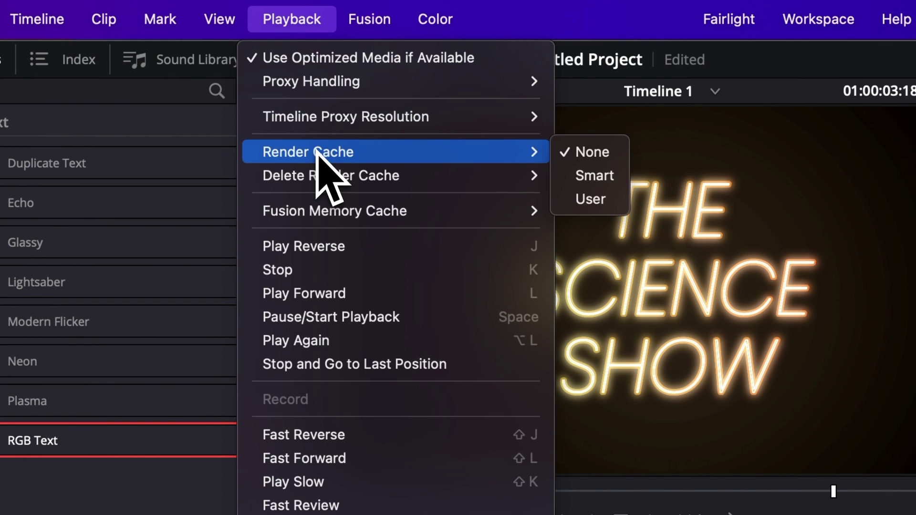
left_click(605, 177)
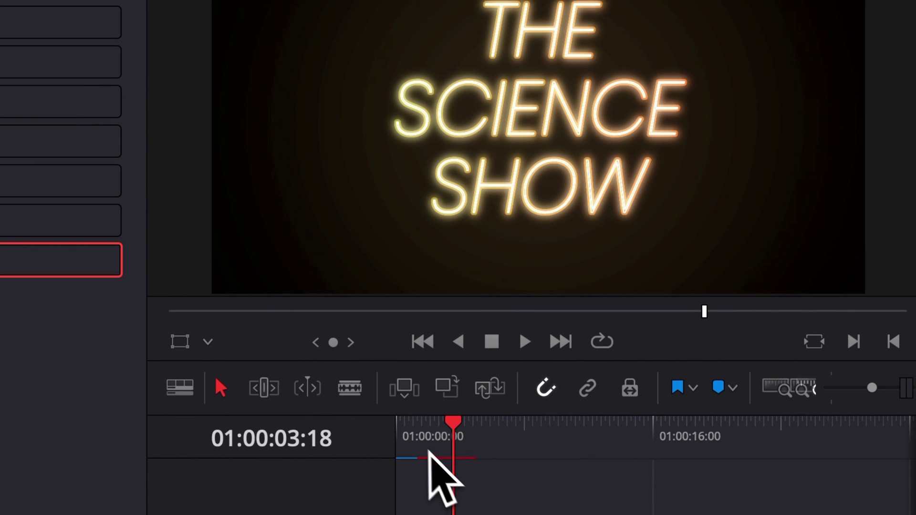
key("Down")
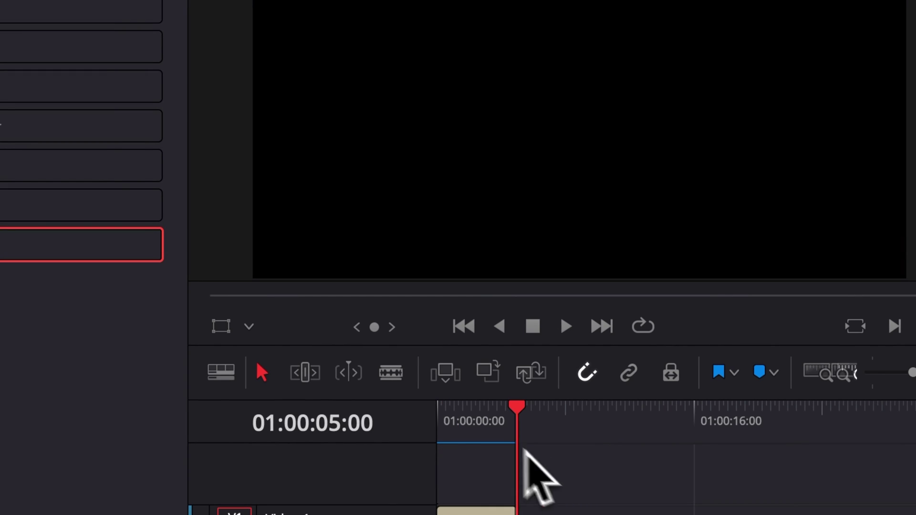
left_click(442, 414)
key("space")
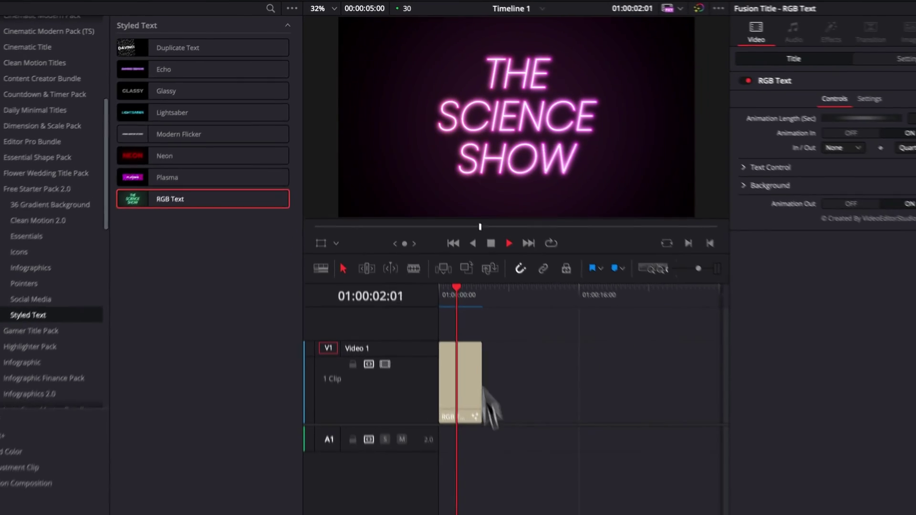
left_click(433, 268)
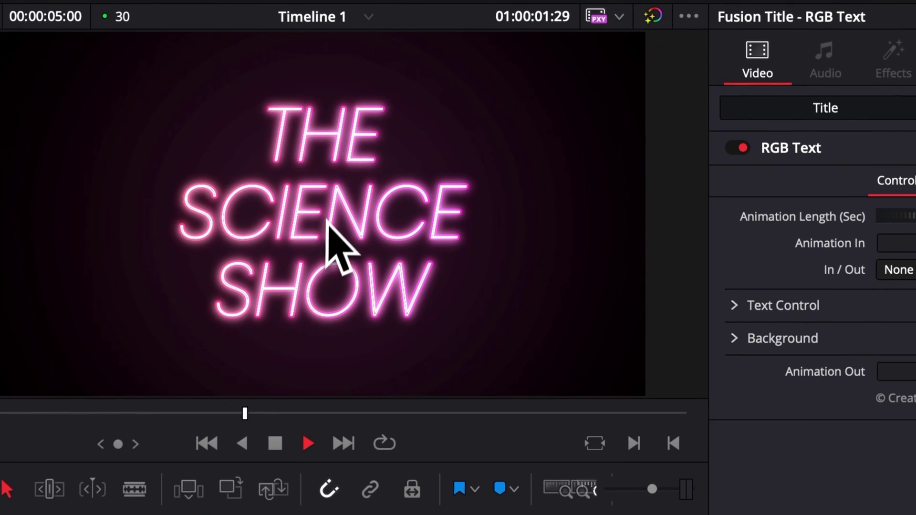
key("space")
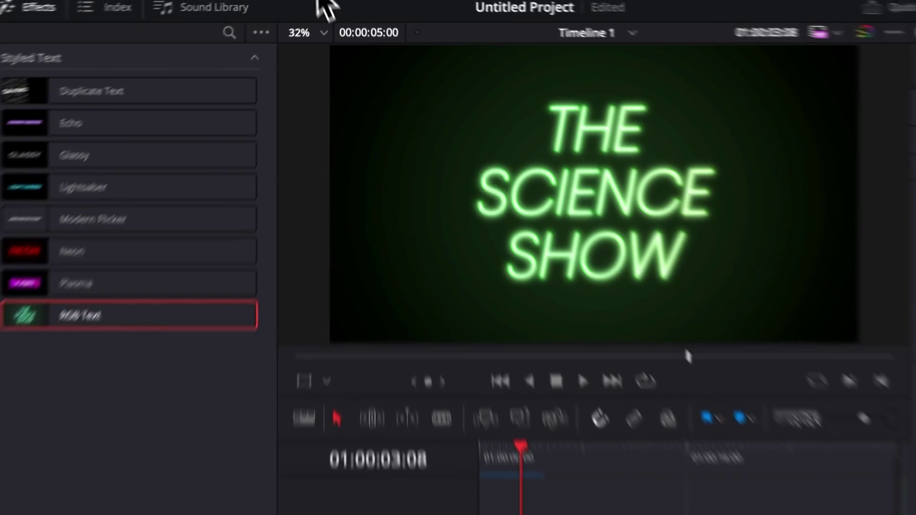
left_click(329, 1)
mouse_move(379, 55)
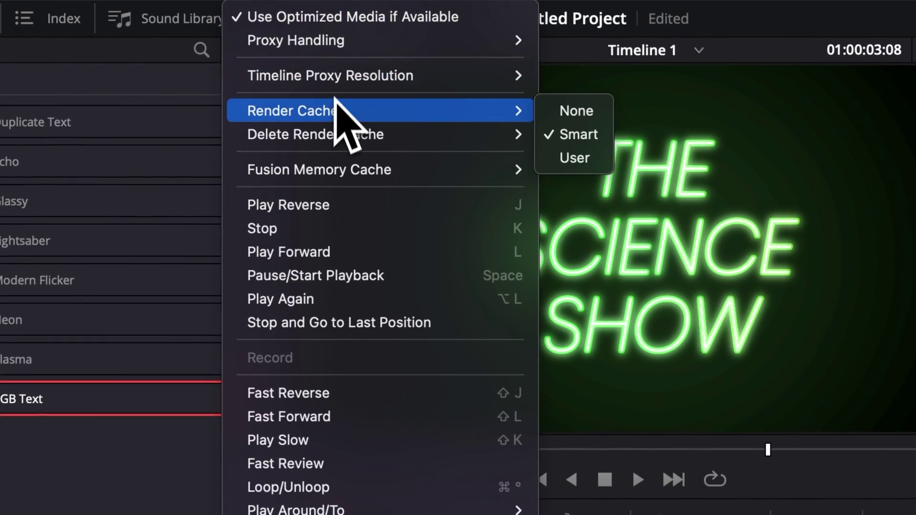
key("Escape")
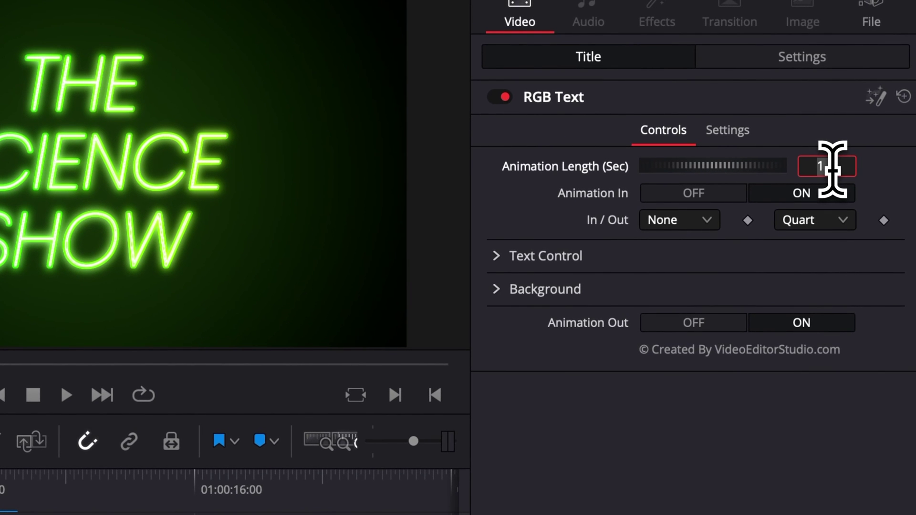
Replay the title, then turn off its intro and outro animations.
left_click(368, 248)
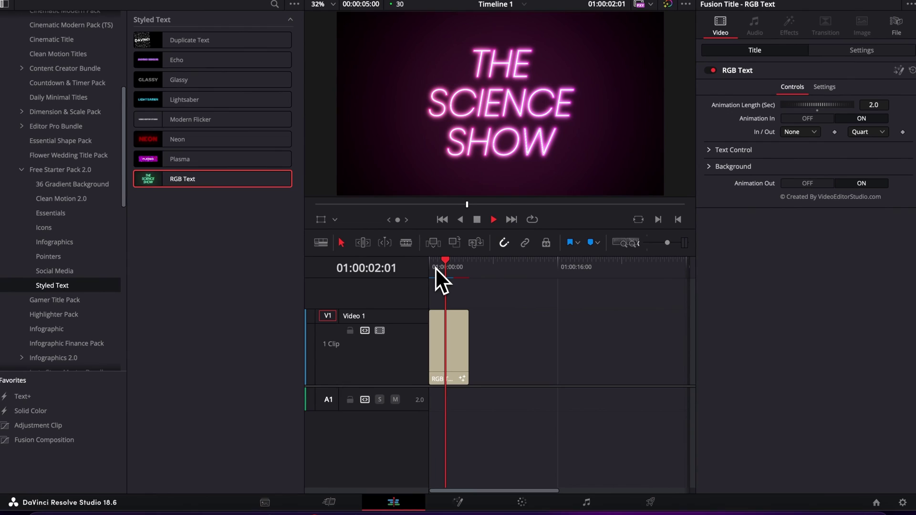
key("space")
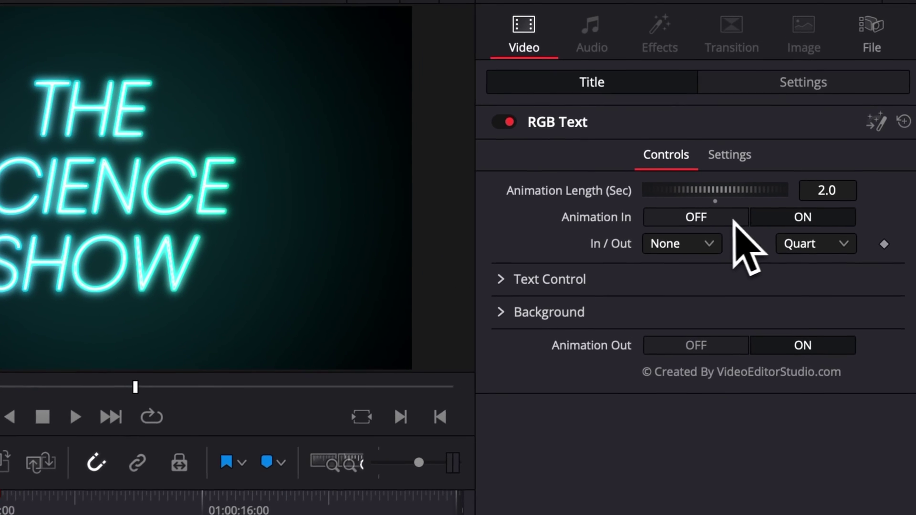
left_click(813, 120)
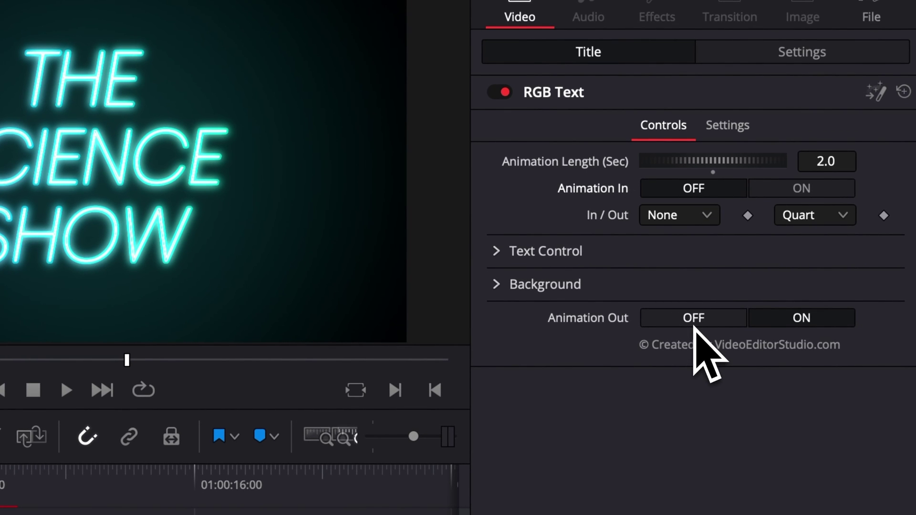
left_click(694, 326)
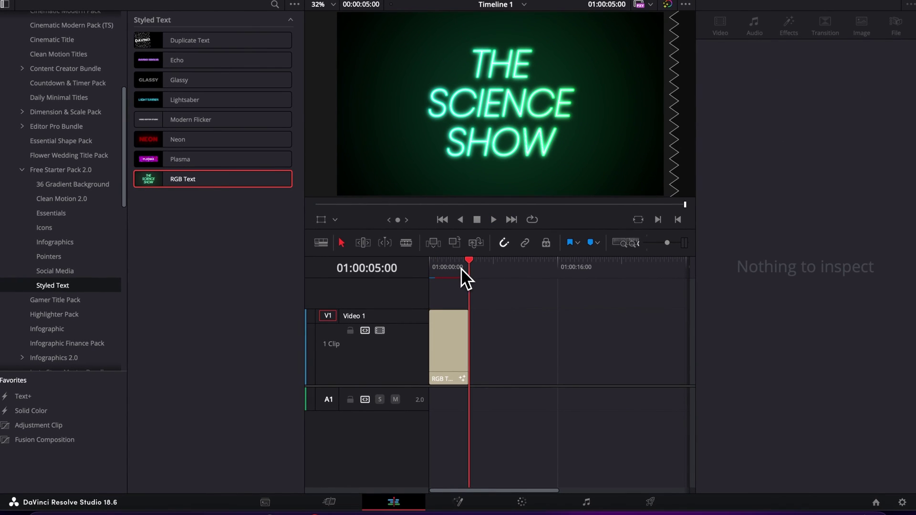
Play the RGB Text clip and check the intro easing options, leaving them unchanged.
left_click(454, 267)
key("space")
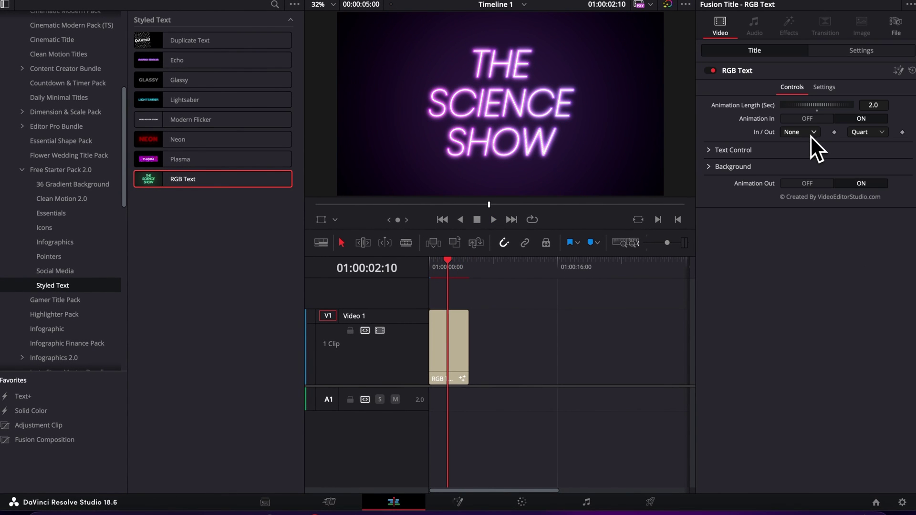
left_click(811, 133)
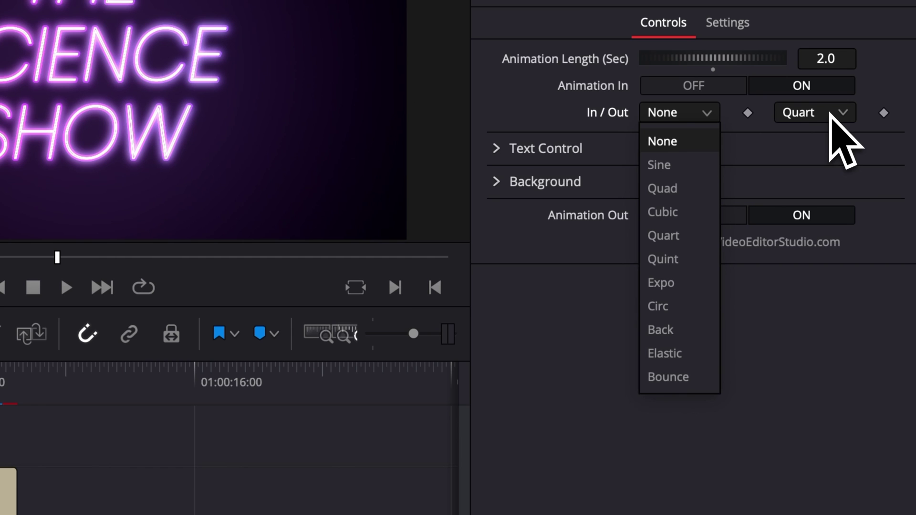
left_click(830, 114)
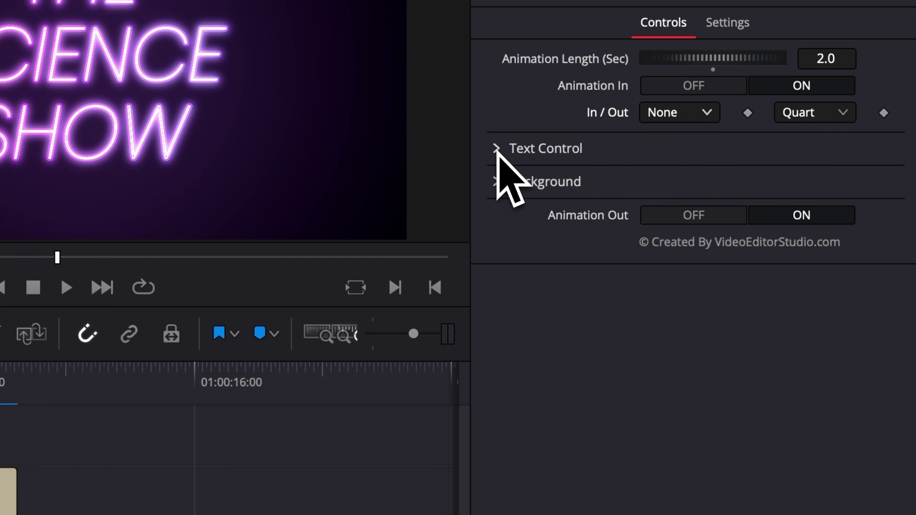
Change the title text to VIDEO EDITOR STUDIO in the Basement Grotesque Black font.
left_click(496, 149)
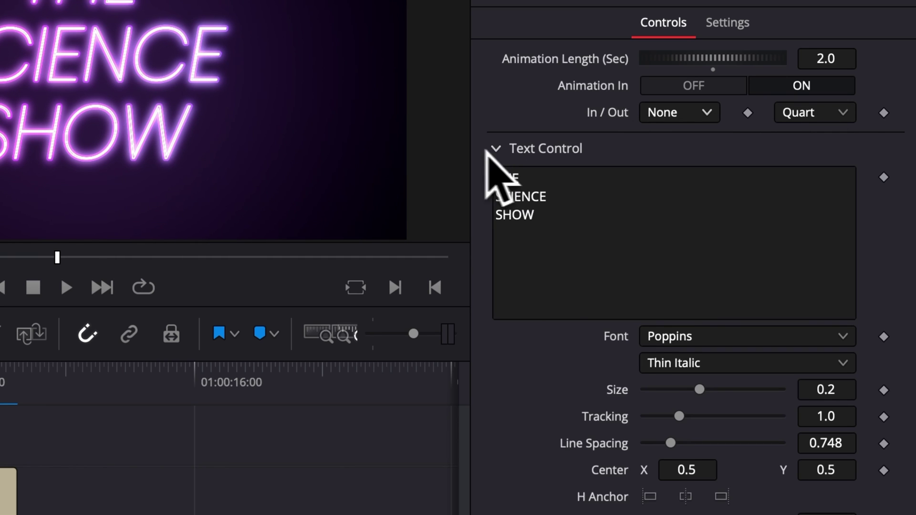
left_click(575, 243)
key("ctrl+a")
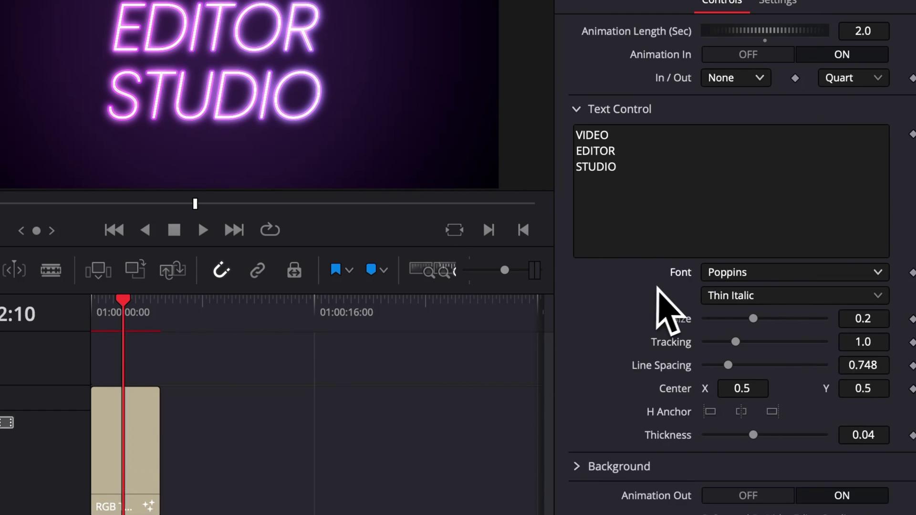
left_click(792, 271)
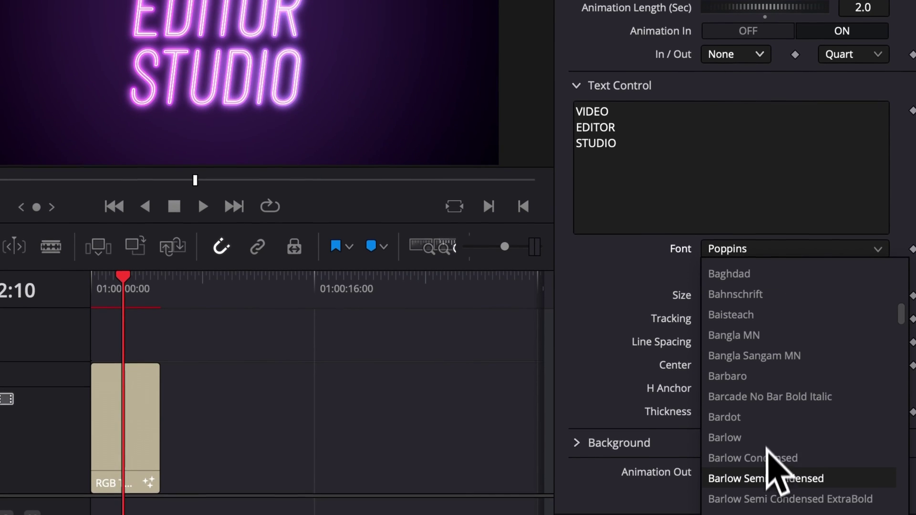
scroll(766, 472, "down", 1)
left_click(768, 479)
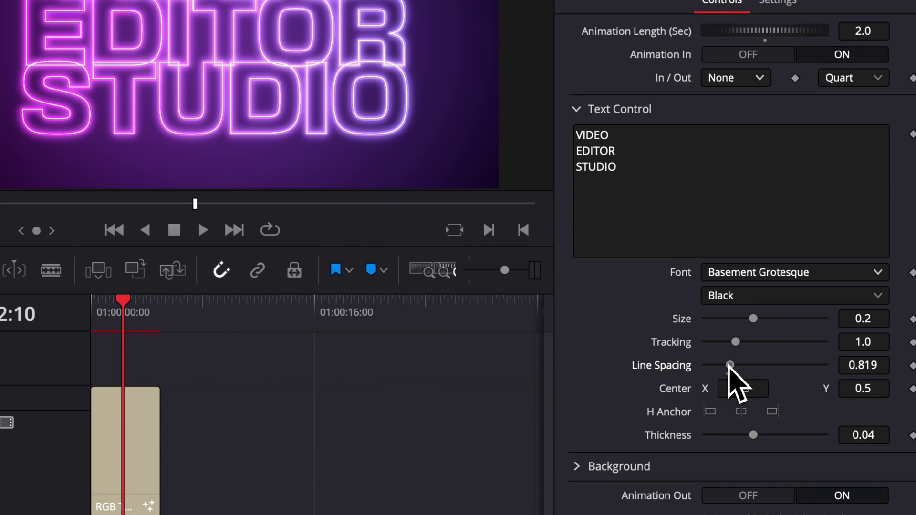
Set line spacing 0.945, adjust outline thickness, centre the lines, size 0.1535 and tracking 1.0.
left_click_drag(729, 368, 738, 346)
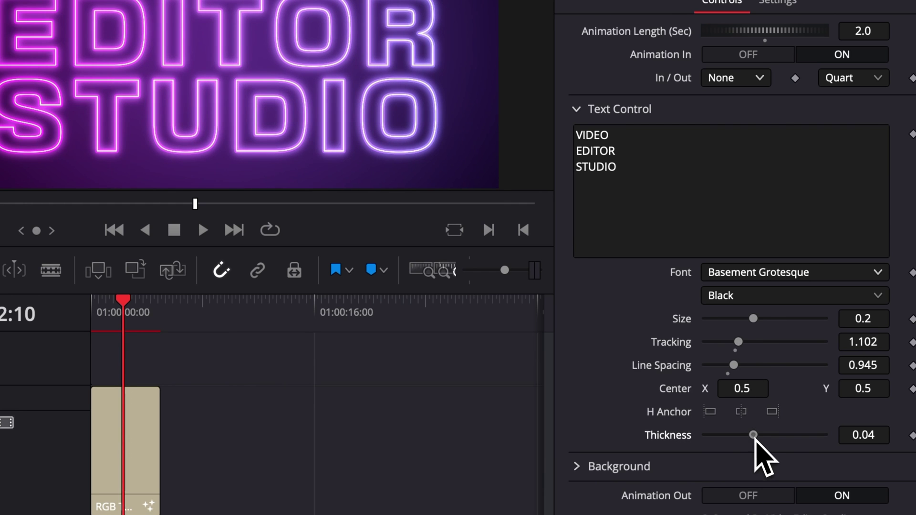
left_click_drag(753, 435, 780, 435)
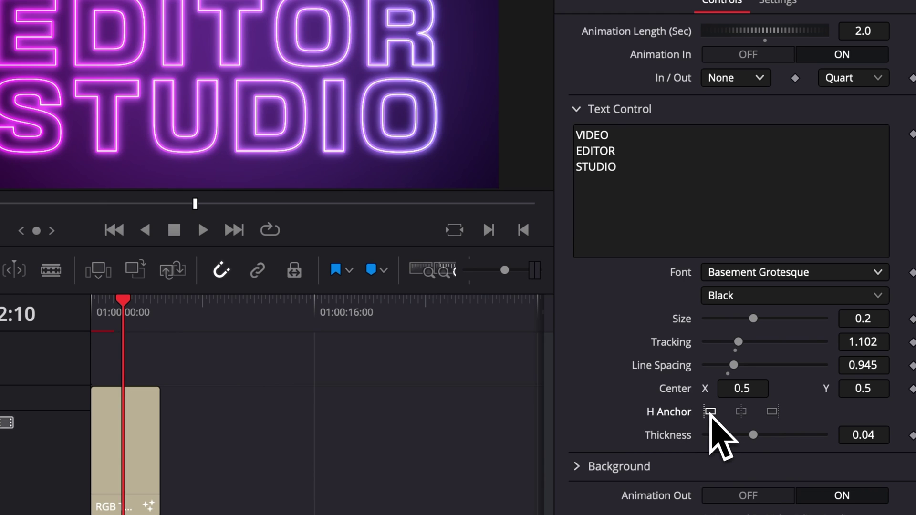
left_click(773, 412)
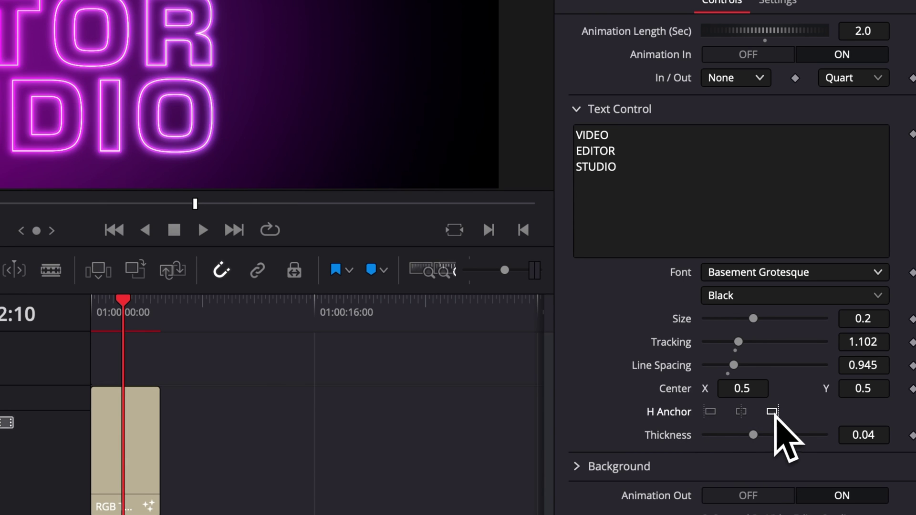
left_click(739, 410)
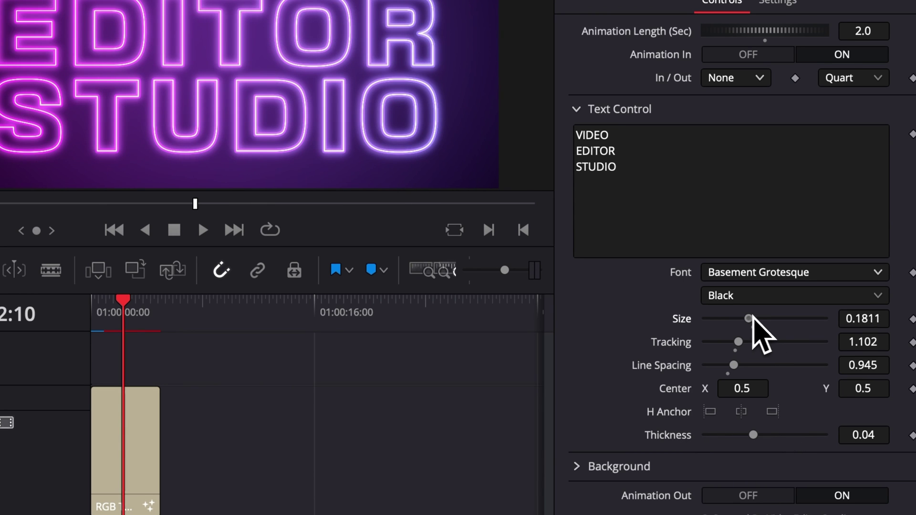
left_click_drag(752, 318, 742, 318)
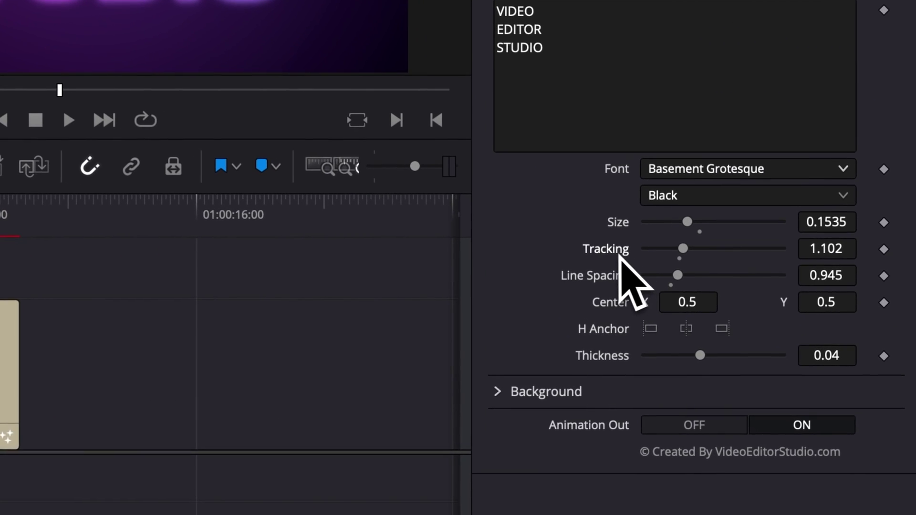
double_click(609, 250)
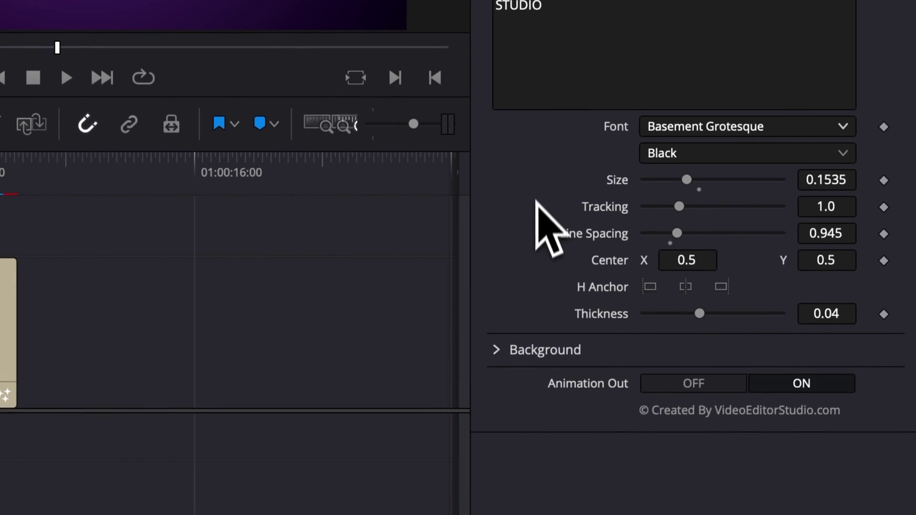
left_click(498, 206)
left_click(497, 245)
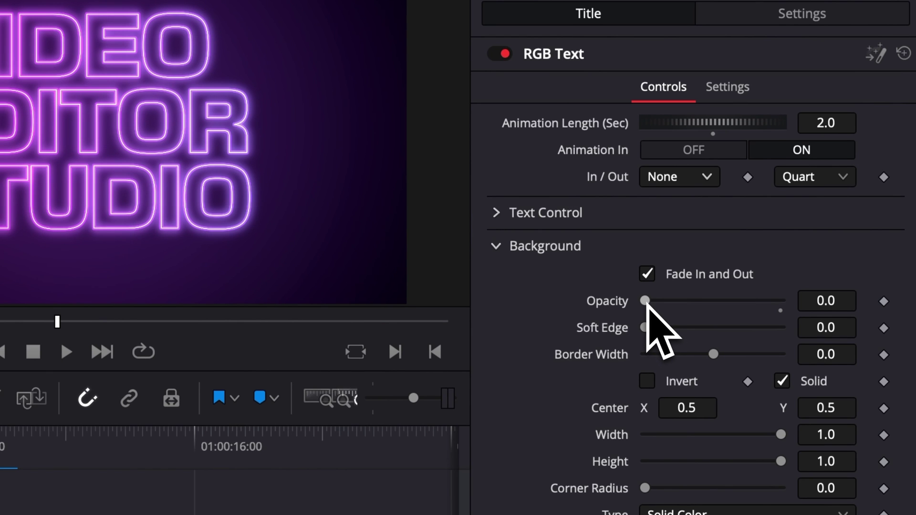
Set the title background opacity to 1.0 and its colour to dark teal 001111.
left_click_drag(647, 305, 774, 310)
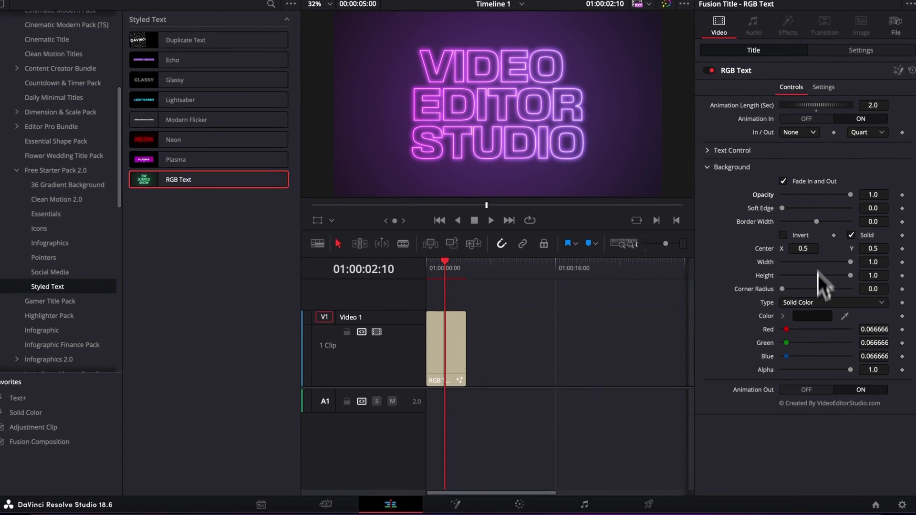
left_click(813, 315)
left_click_drag(816, 330, 826, 336)
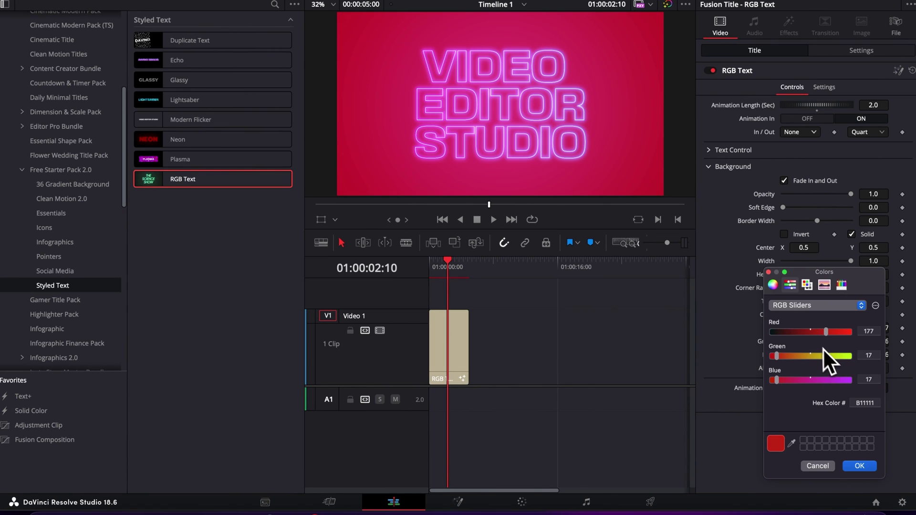
left_click_drag(791, 333, 774, 330)
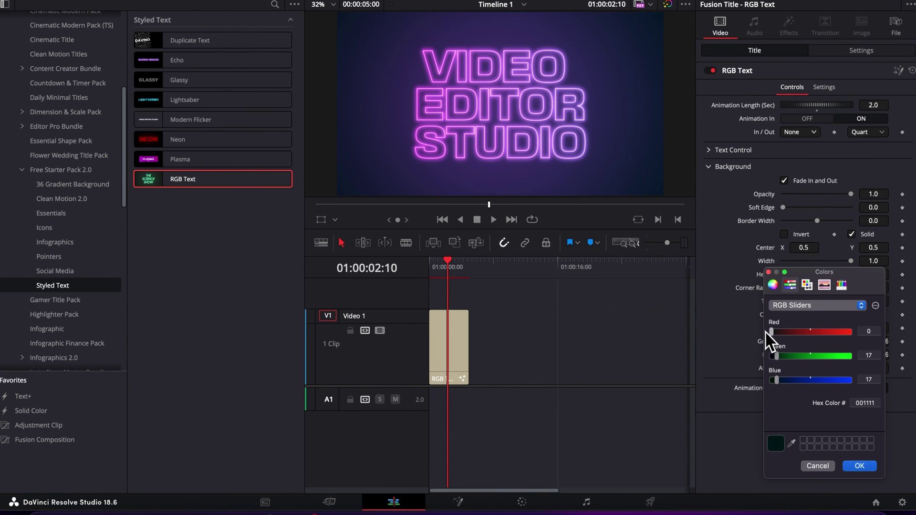
left_click(859, 466)
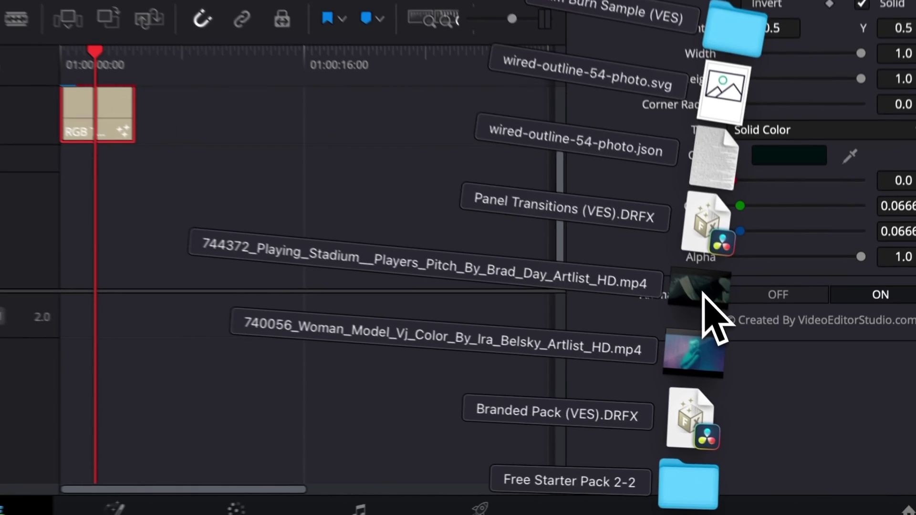
Place the stadium football clip on V1 under the title and lower background opacity to 0.598.
left_click_drag(702, 296, 134, 256)
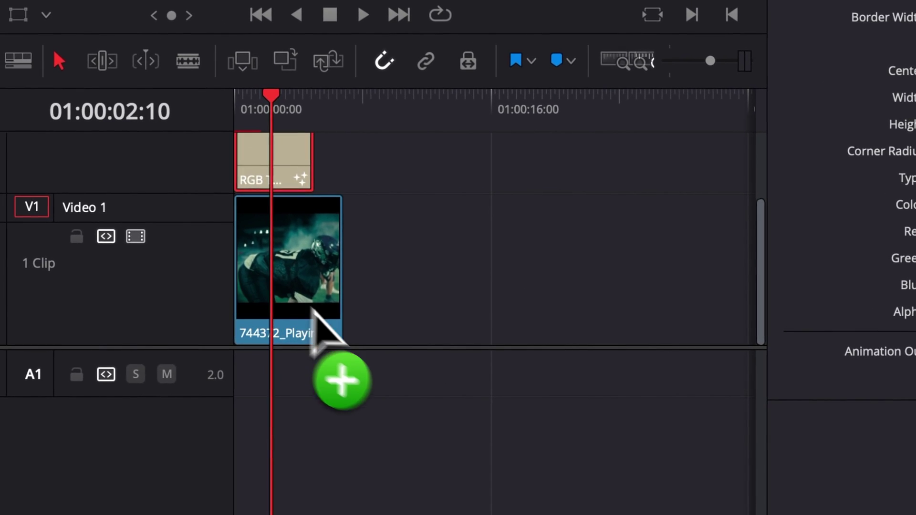
left_click_drag(312, 309, 312, 310)
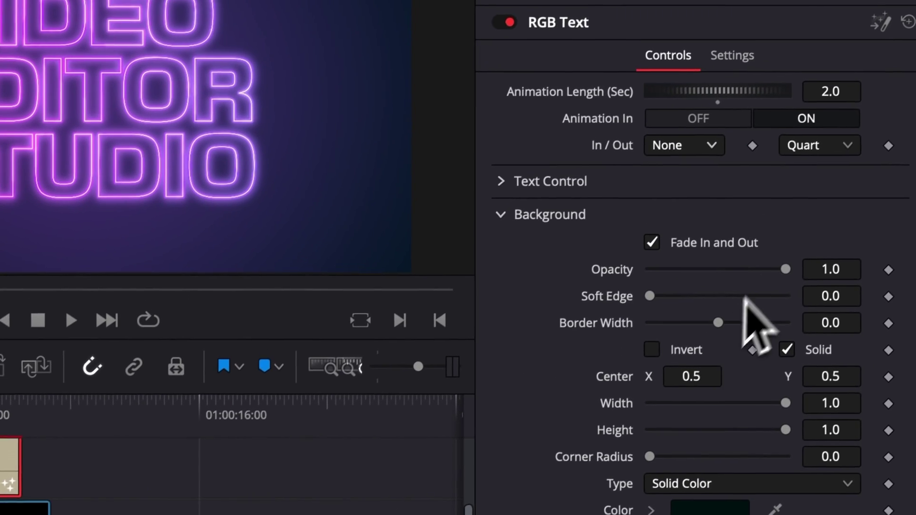
left_click_drag(785, 269, 664, 266)
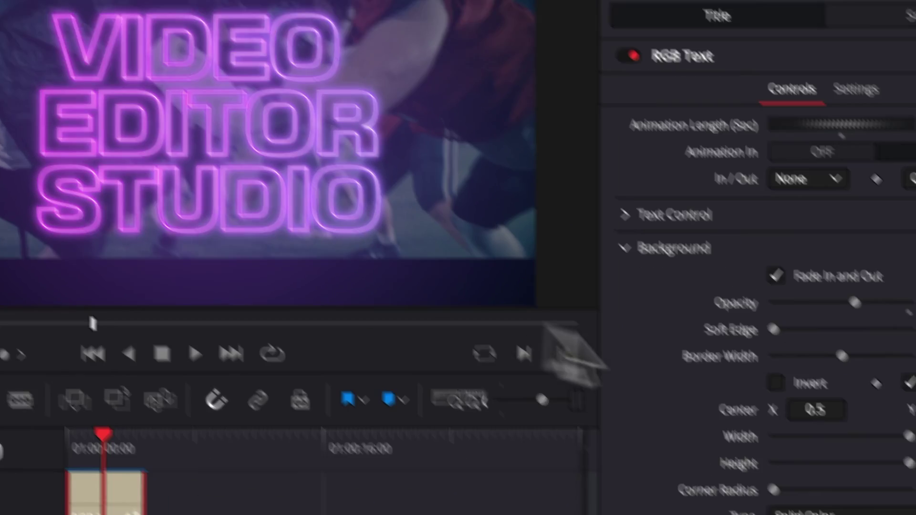
Invert the title background and size it to width 0.732 and height 0.748.
left_click(775, 382)
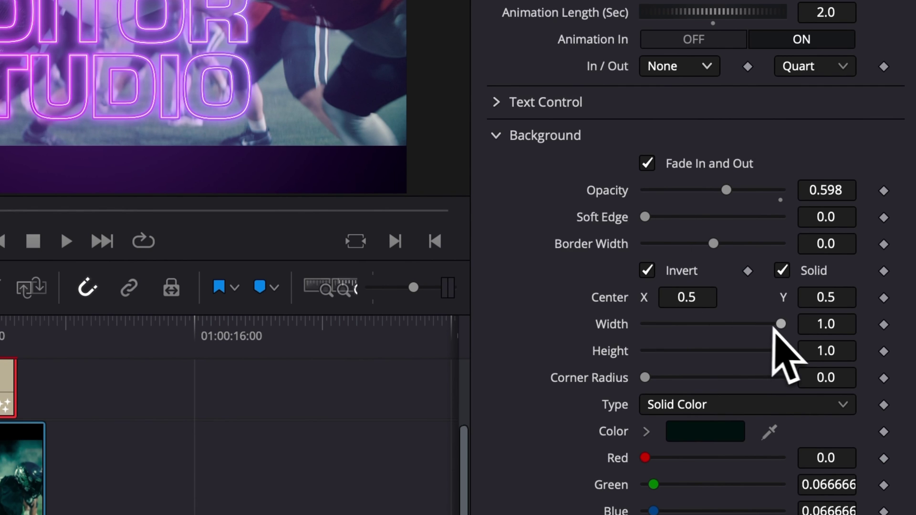
left_click_drag(773, 328, 747, 331)
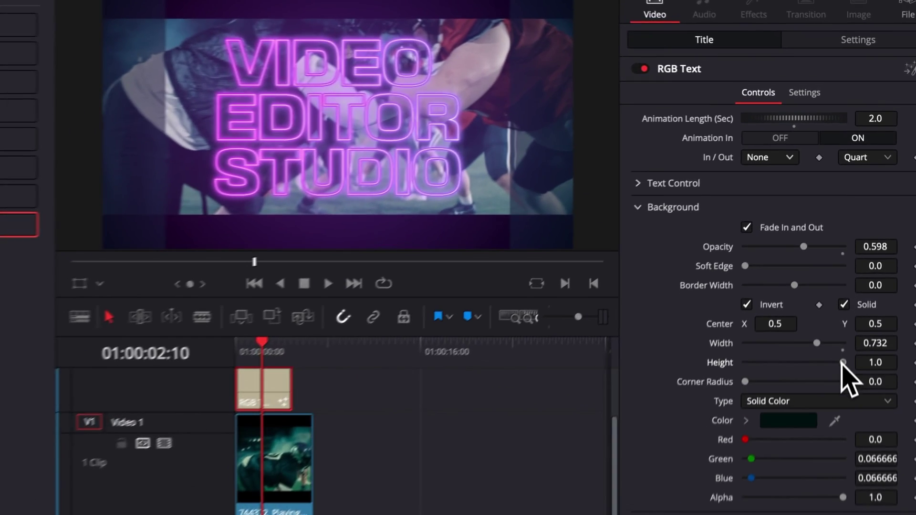
left_click_drag(847, 278, 832, 278)
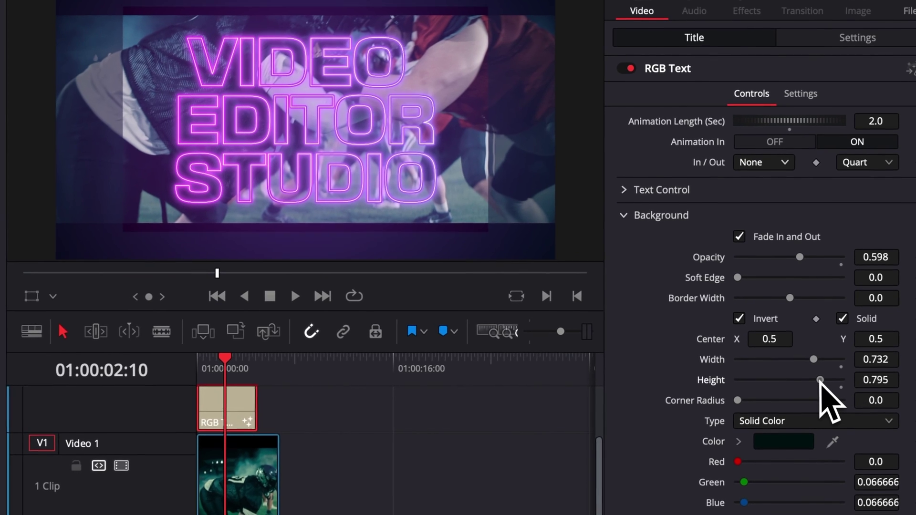
left_click_drag(820, 380, 813, 380)
Zoom the football footage to 1.45, then set vignette Soft Edge 0.0661 and opacity 0.906.
left_click(239, 477)
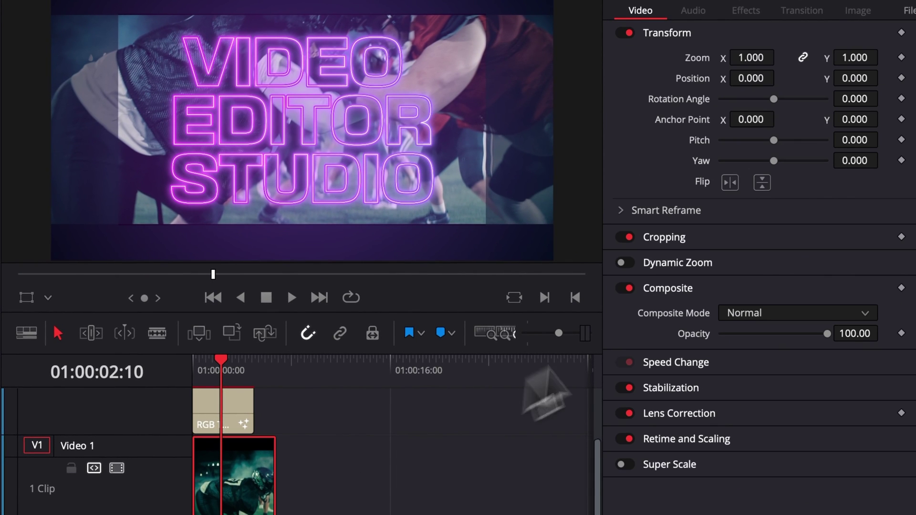
left_click_drag(751, 58, 823, 57)
left_click(217, 416)
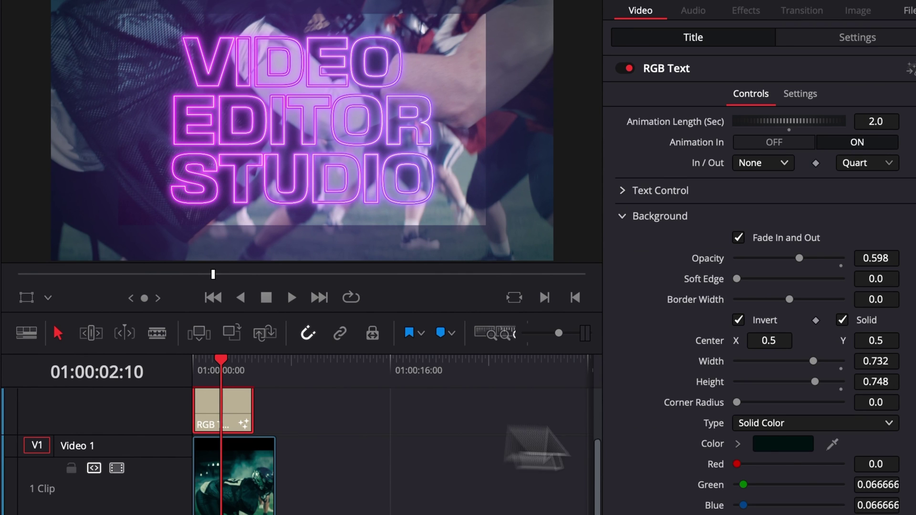
left_click(738, 320)
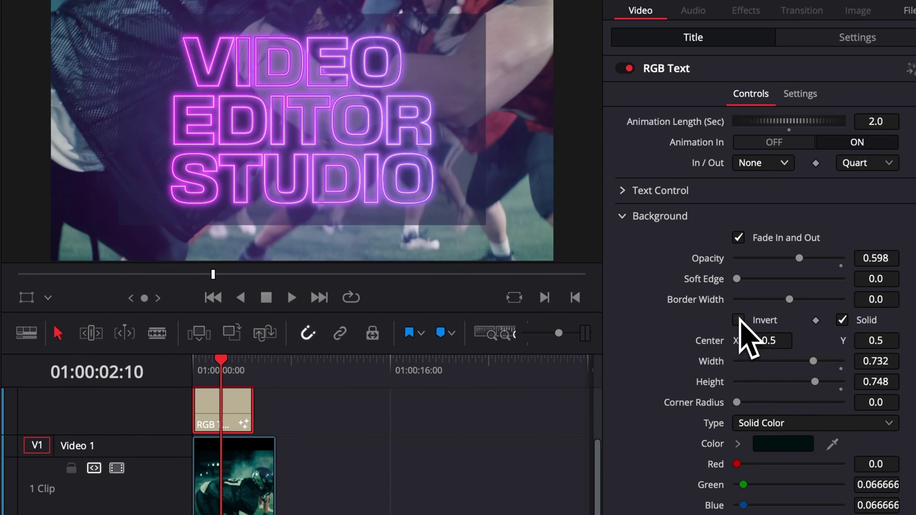
left_click(738, 320)
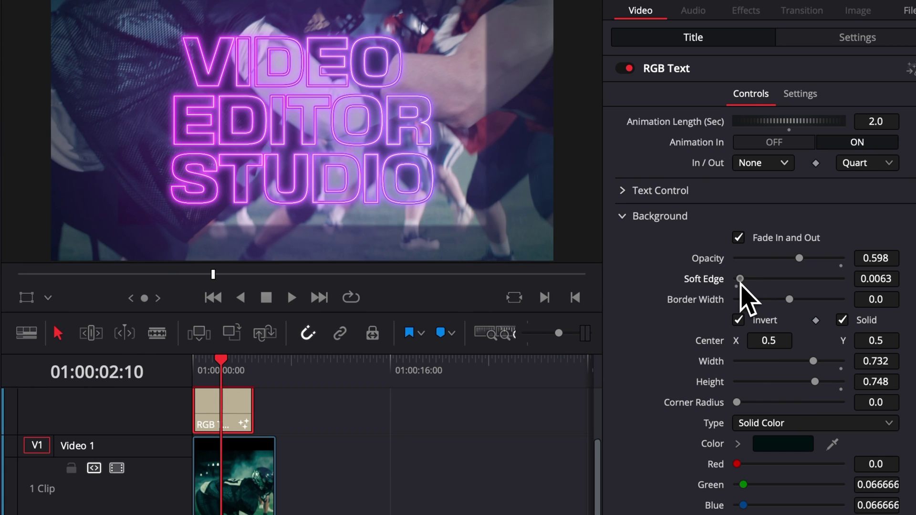
left_click_drag(739, 279, 749, 279)
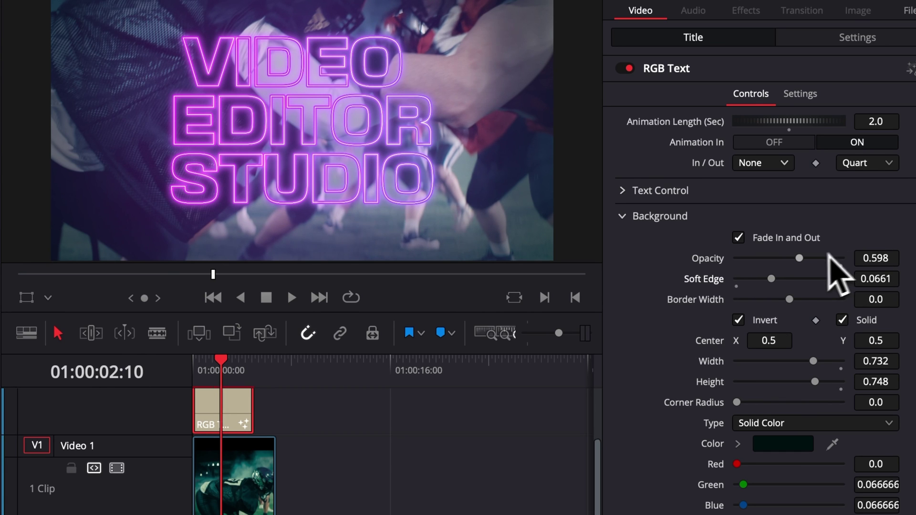
left_click_drag(800, 258, 828, 258)
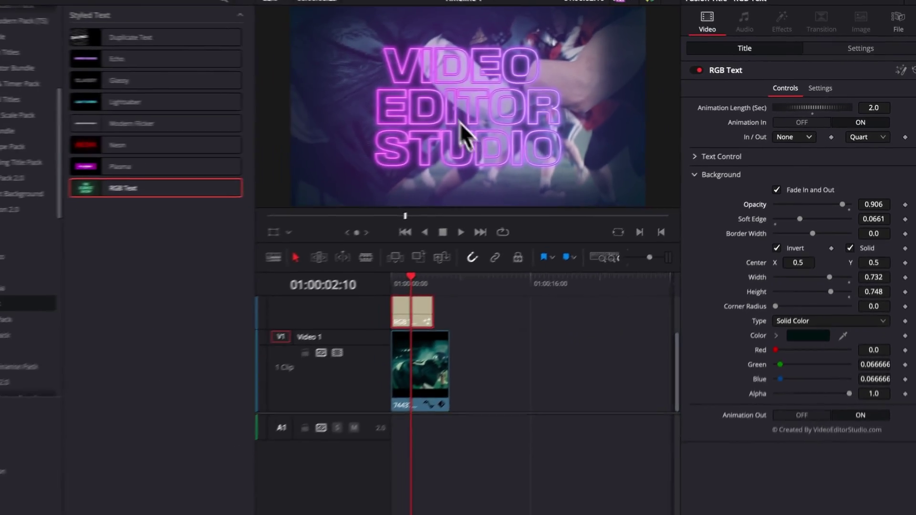
left_click(396, 283)
key("space")
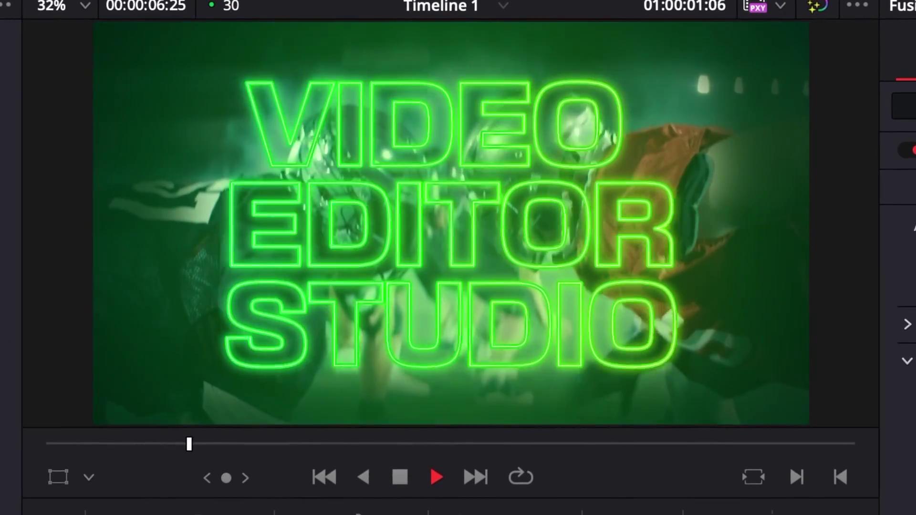